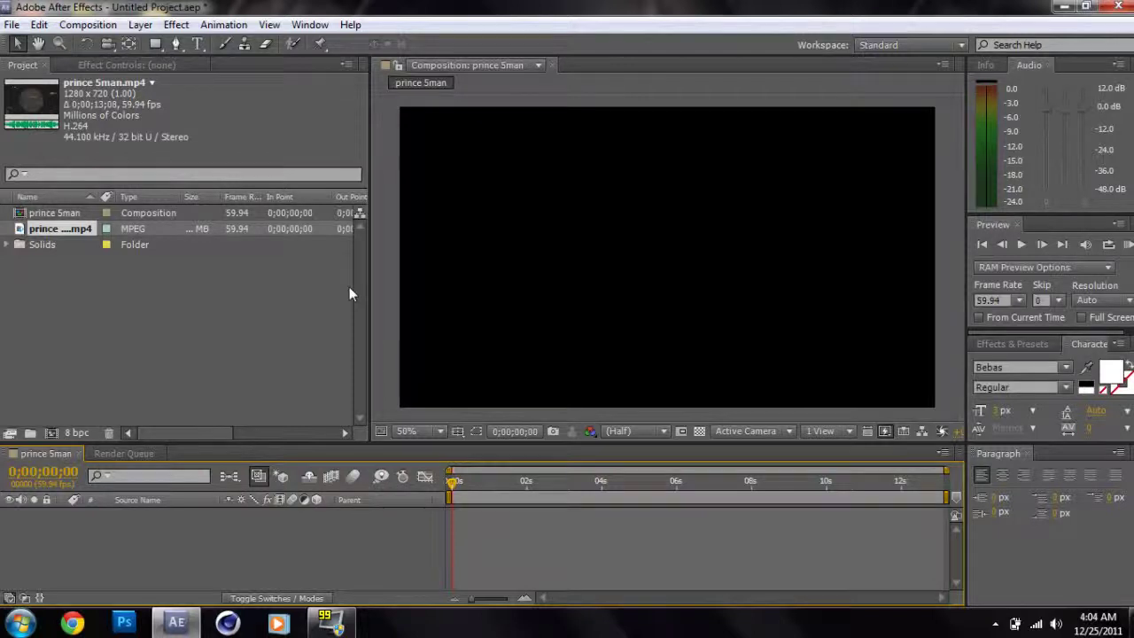
# Step: Add prince 5man.mp4 to the prince 5man composition timeline as its first layer
pyautogui.moveTo(60, 229); pyautogui.dragTo(2, 304)
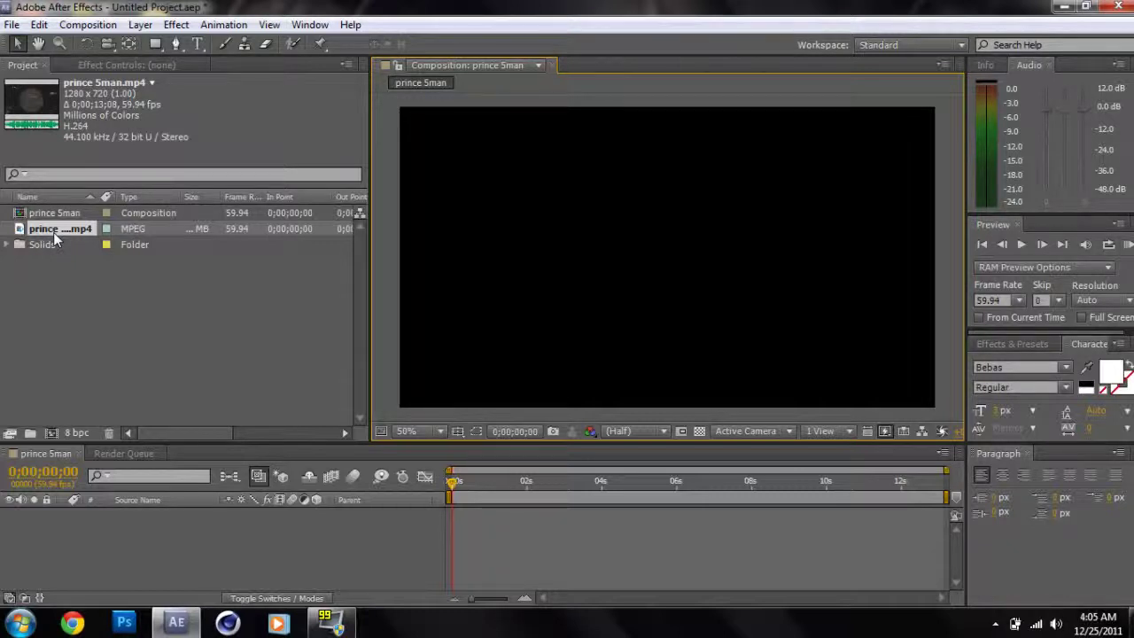
pyautogui.moveTo(53, 232); pyautogui.dragTo(89, 525)
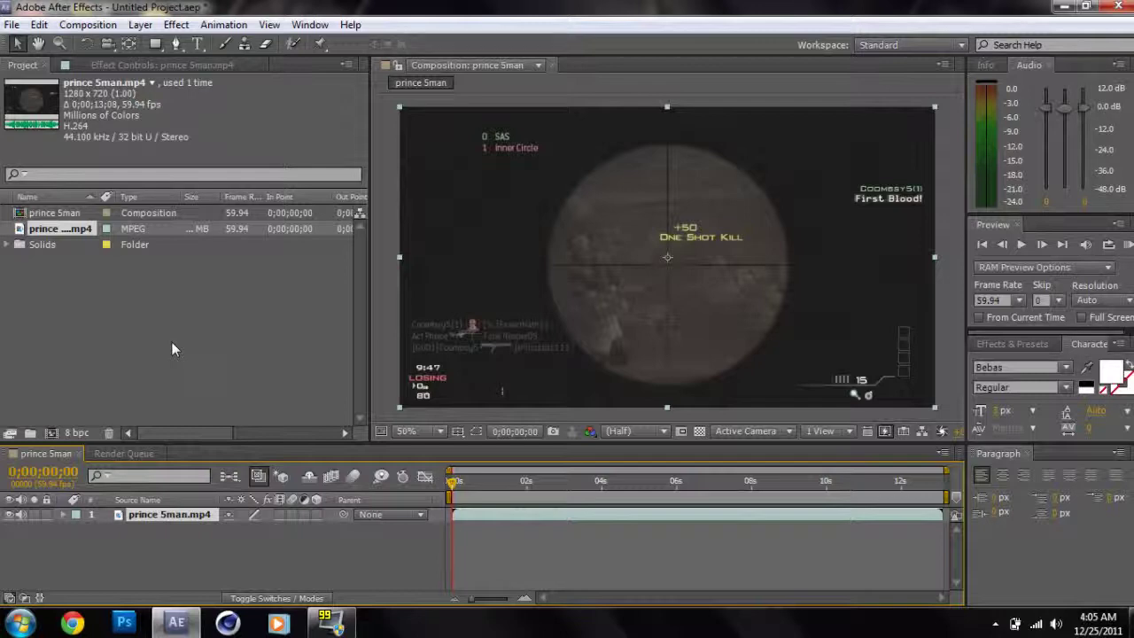
# Step: Add an adjustment layer above the footage and move the time to the scoped shot at 0;00;04;04
pyautogui.click(139, 25)
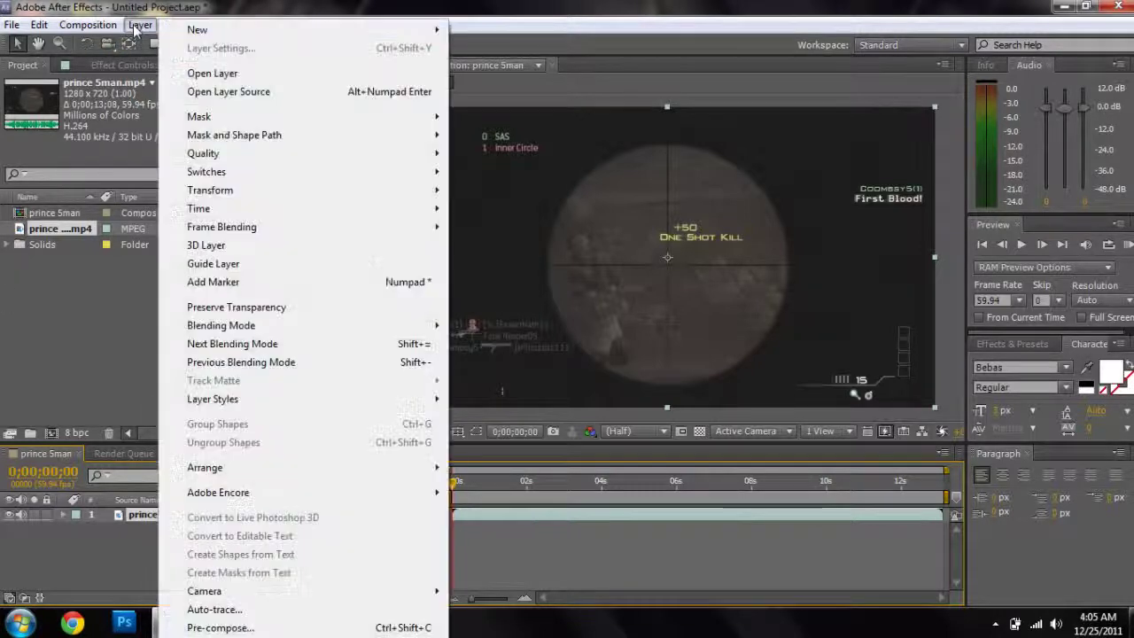
pyautogui.moveTo(211, 37)
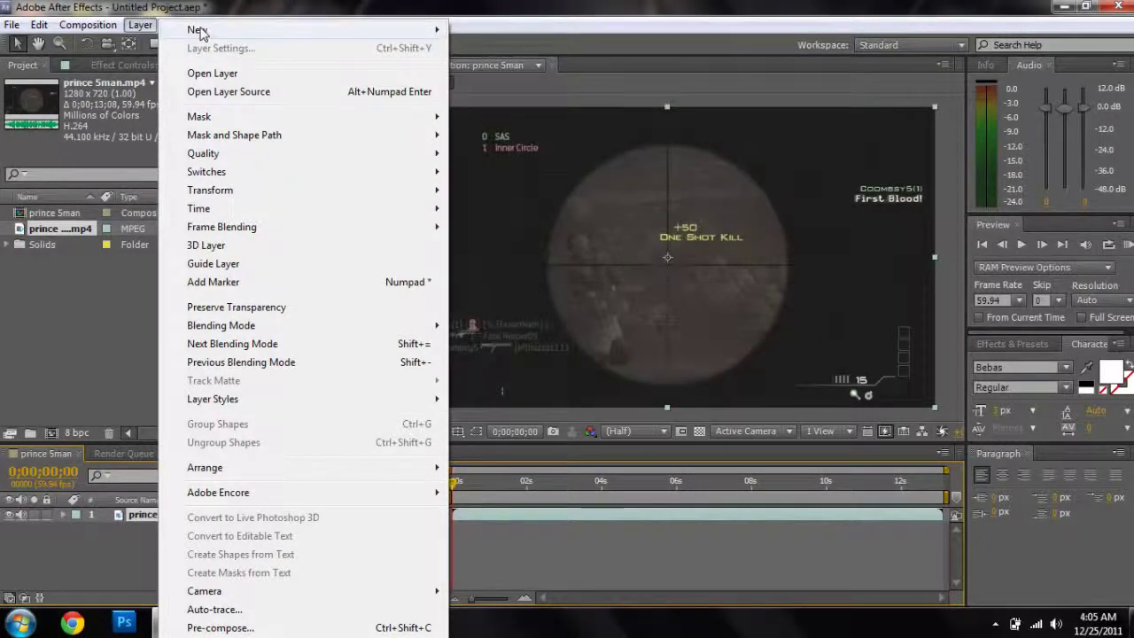
pyautogui.click(512, 140)
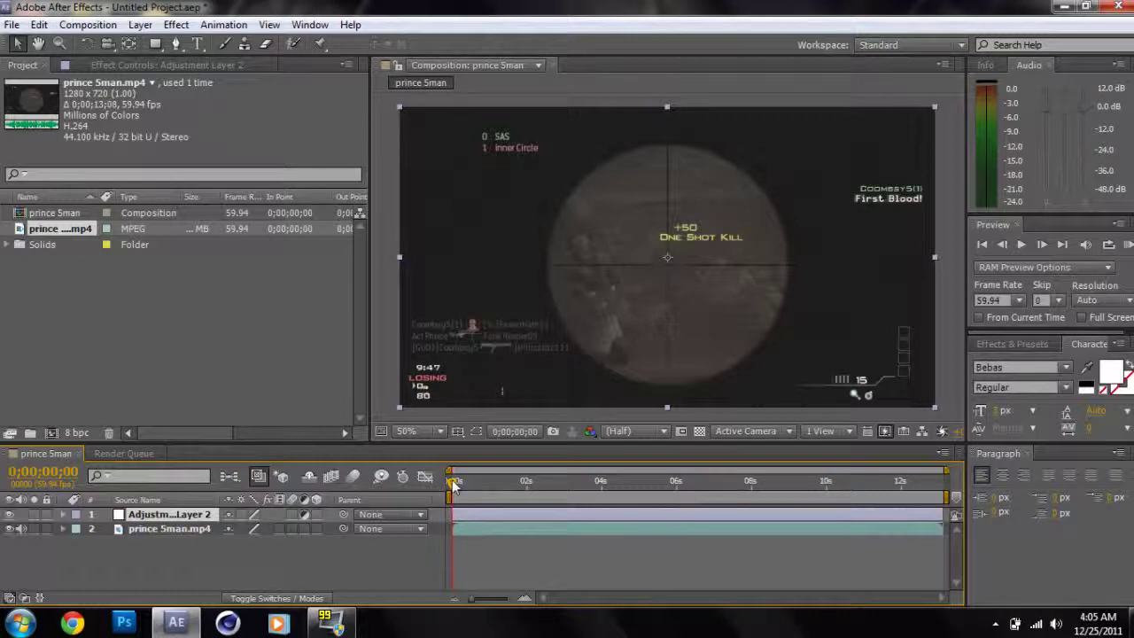
pyautogui.press('pagedown')
pyautogui.moveTo(480, 482); pyautogui.dragTo(604, 480)
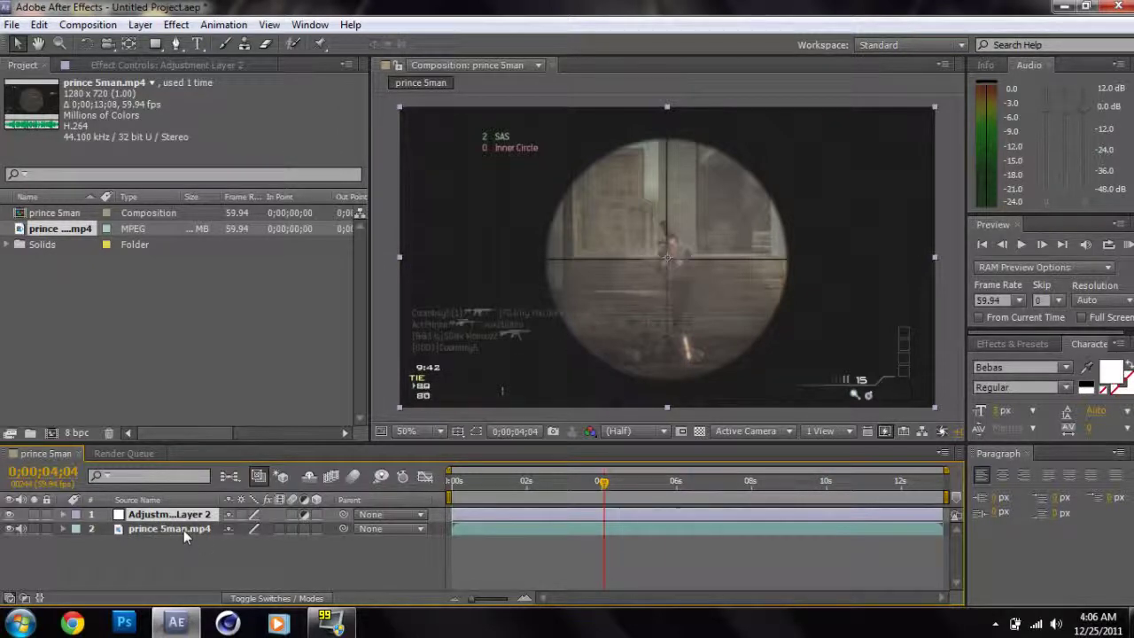
# Step: Apply CC Light Burst 2.5 from Effect > Generate to Adjustment Layer 2
pyautogui.rightClick(644, 284)
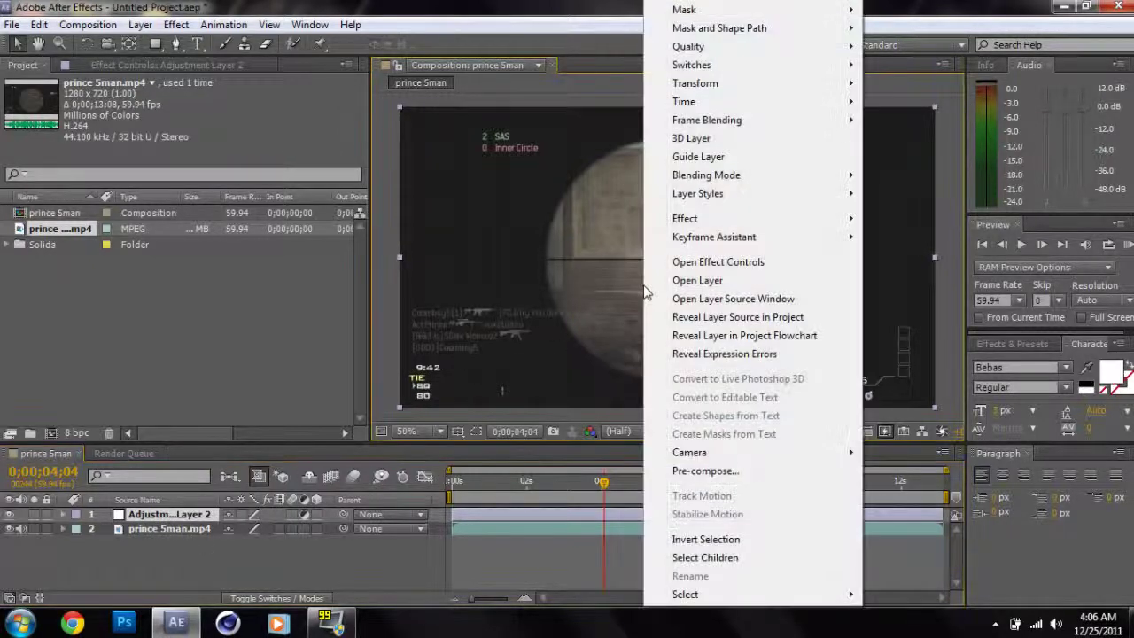
pyautogui.moveTo(716, 227)
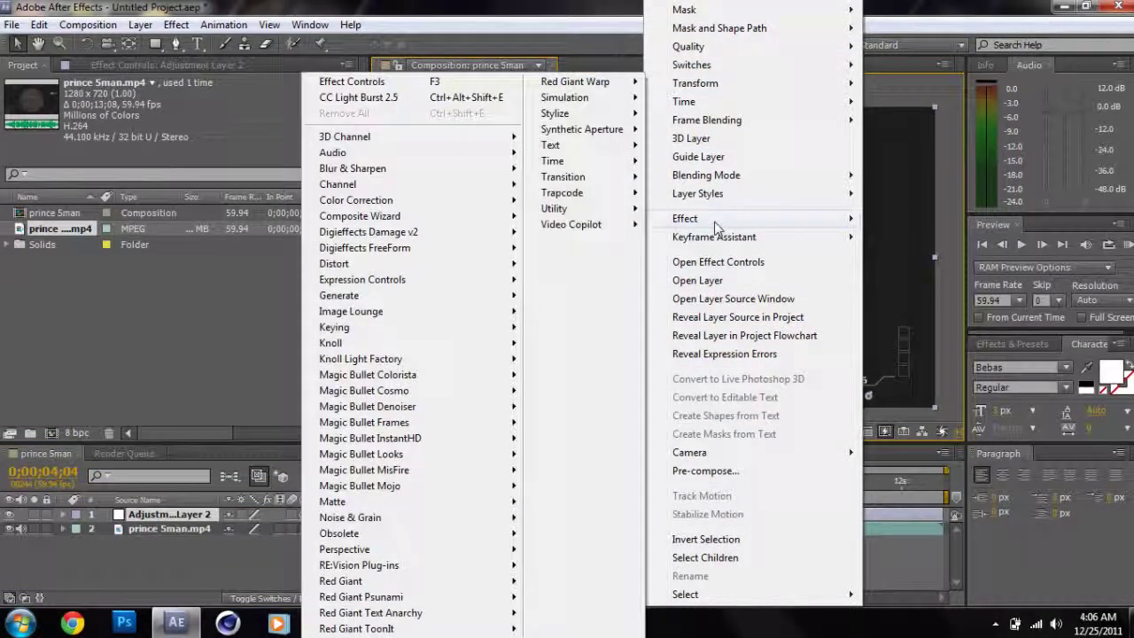
pyautogui.moveTo(396, 297)
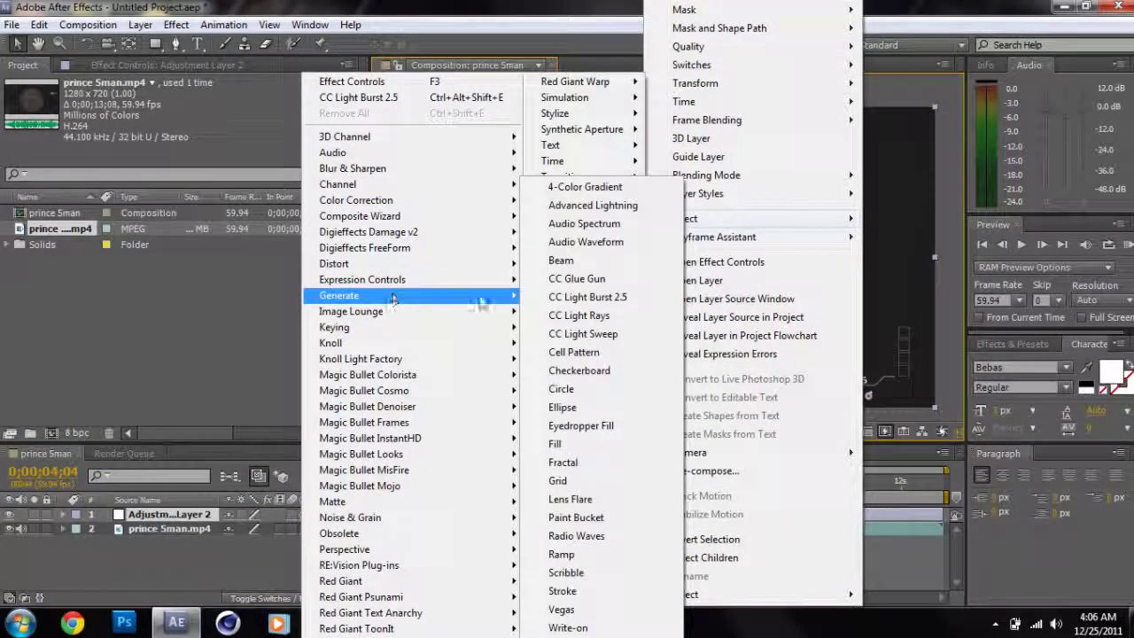
pyautogui.click(565, 300)
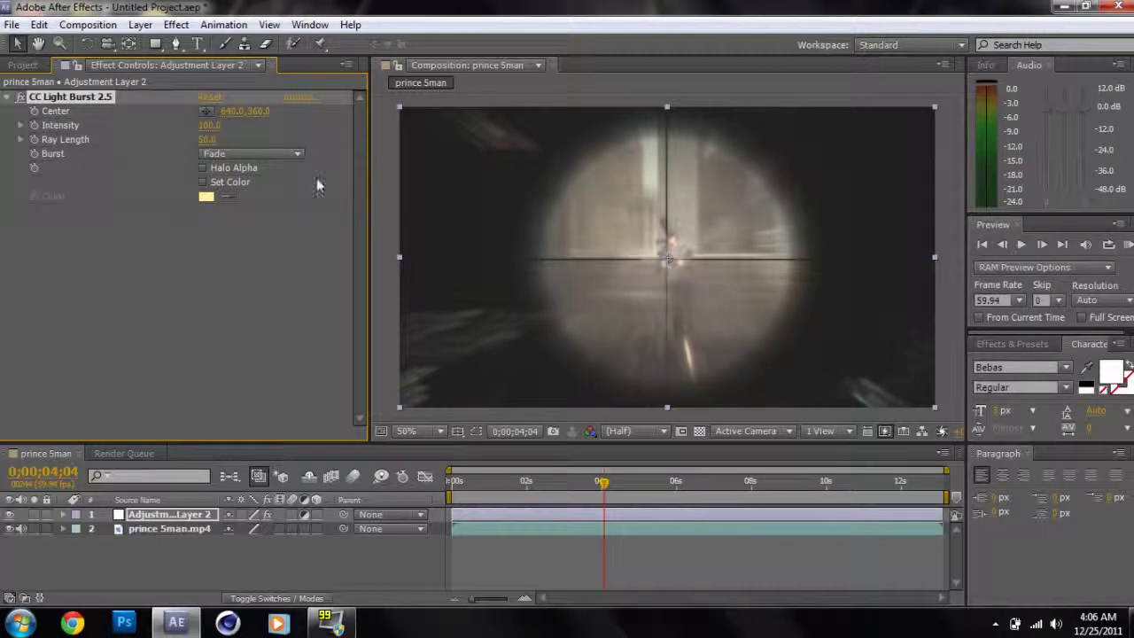
# Step: Set the burst's Intensity and Ray Length both to 0.0 in Effect Controls
pyautogui.click(217, 125)
pyautogui.write('0')
pyautogui.press('Tab')
pyautogui.write('0')
pyautogui.press('Return')
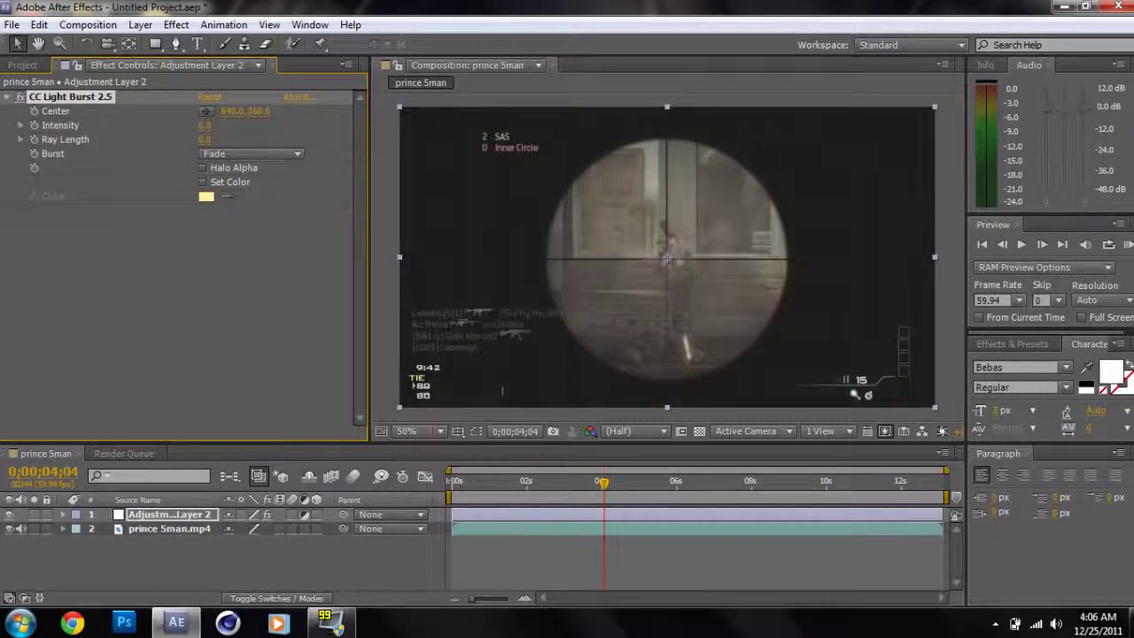
# Step: Expand the adjustment layer's CC Light Burst 2.5 properties in the timeline
pyautogui.click(64, 515)
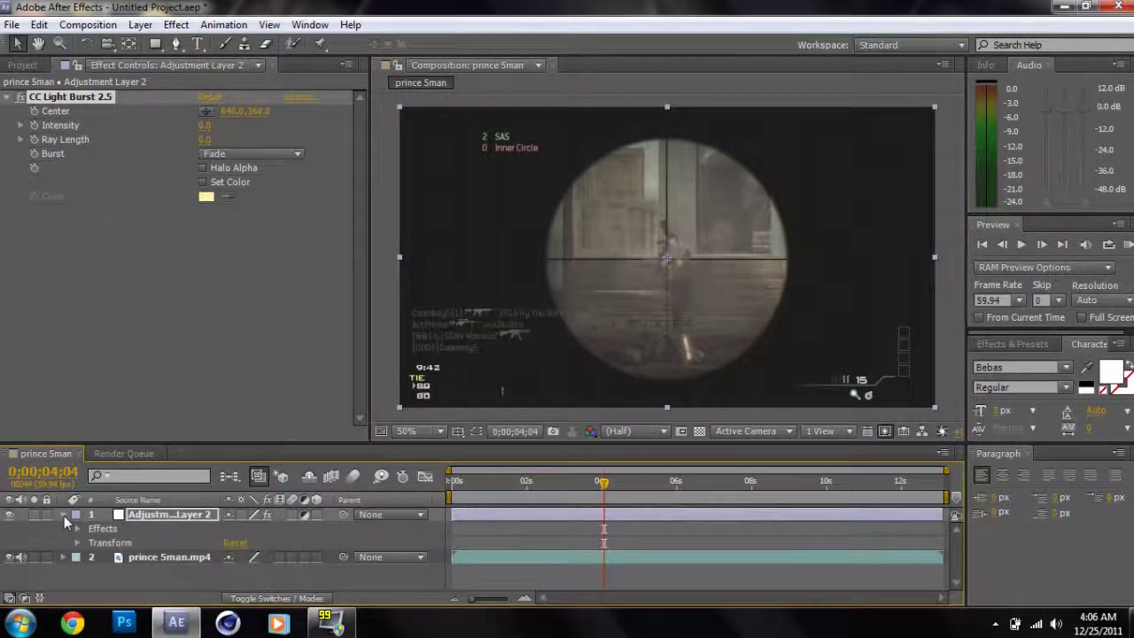
pyautogui.click(79, 529)
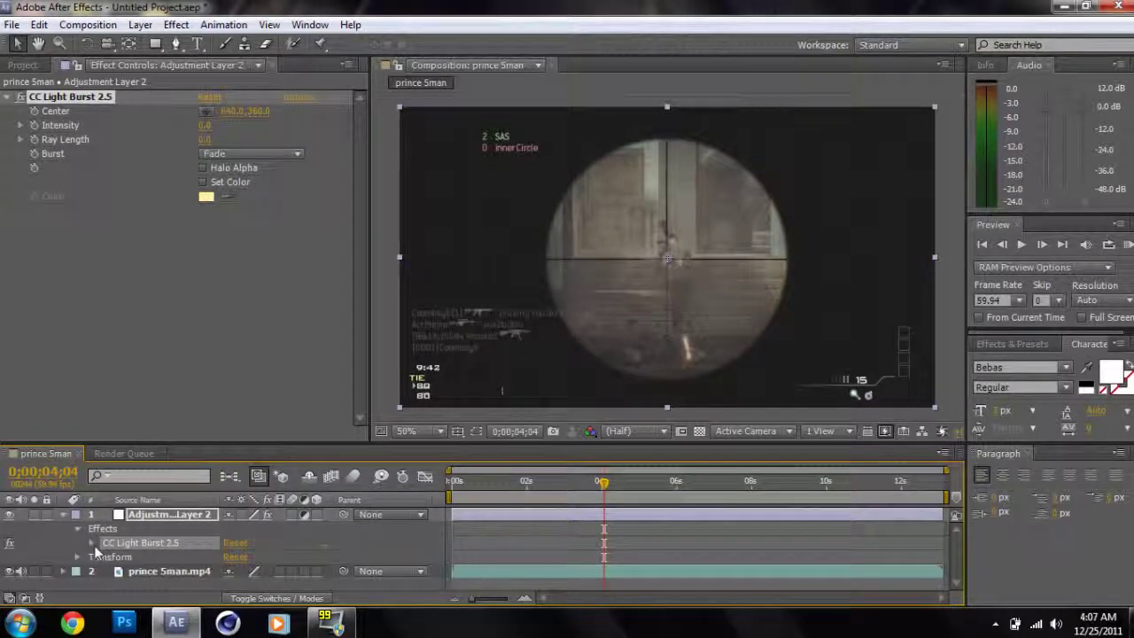
pyautogui.click(92, 543)
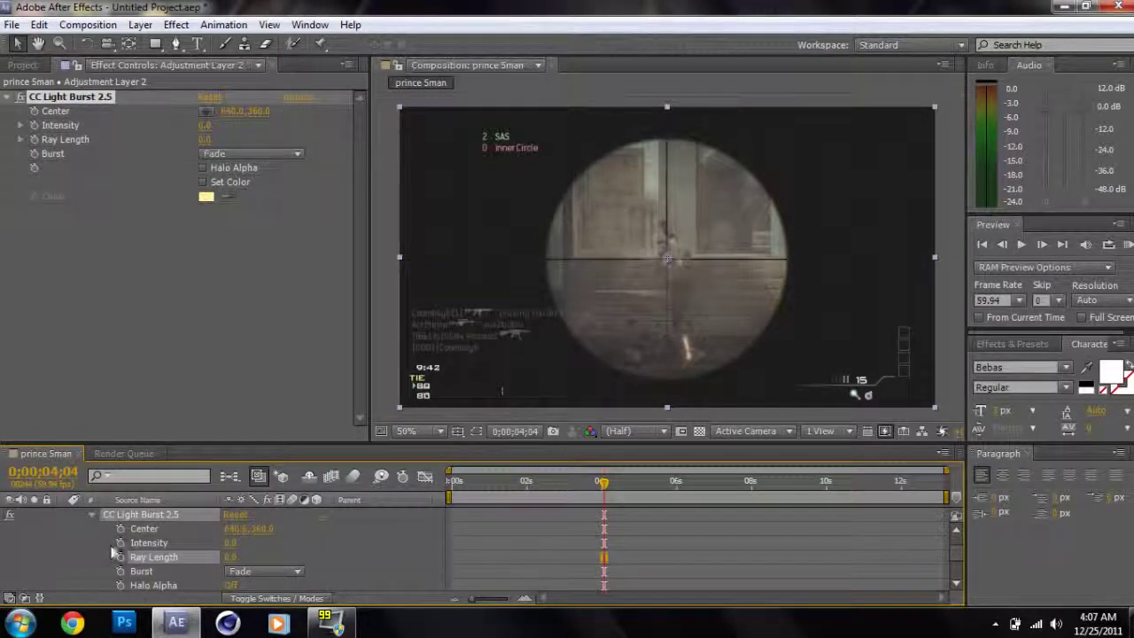
pyautogui.click(957, 581)
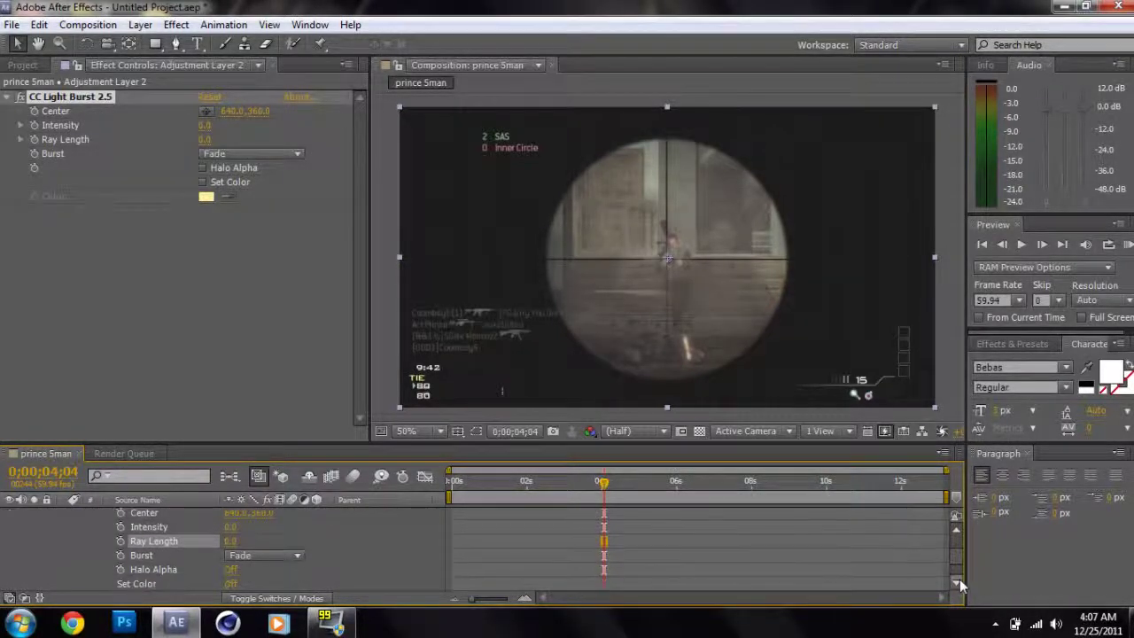
pyautogui.click(956, 529)
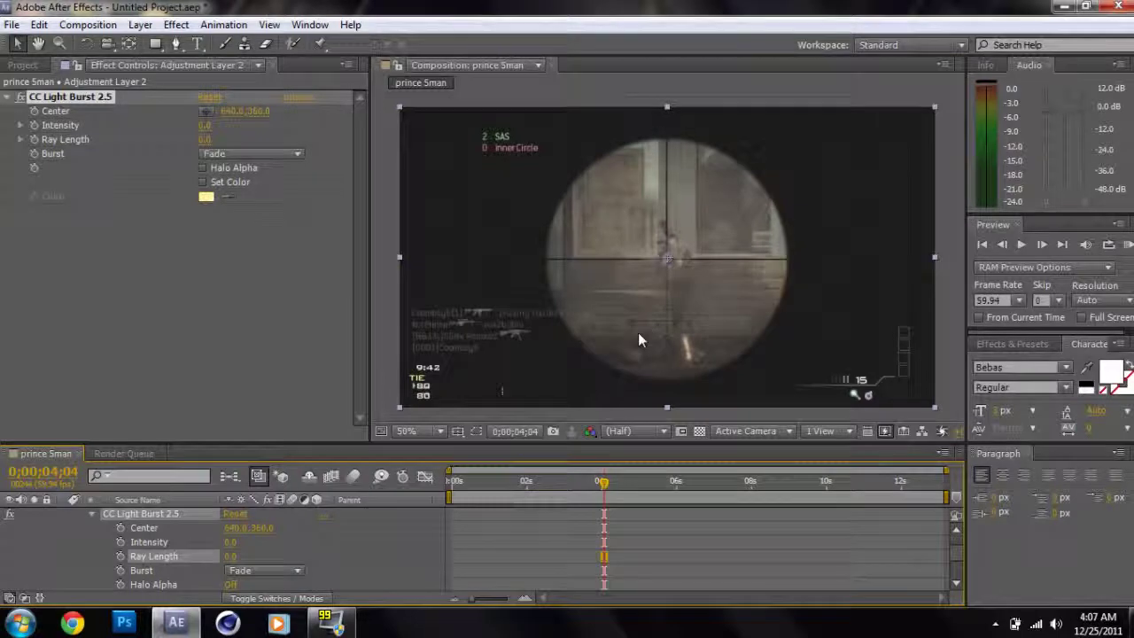
# Step: Keyframe Intensity and Ray Length at 0.0 on 0;00;04;04, then advance to 0;00;04;05
pyautogui.click(1042, 244)
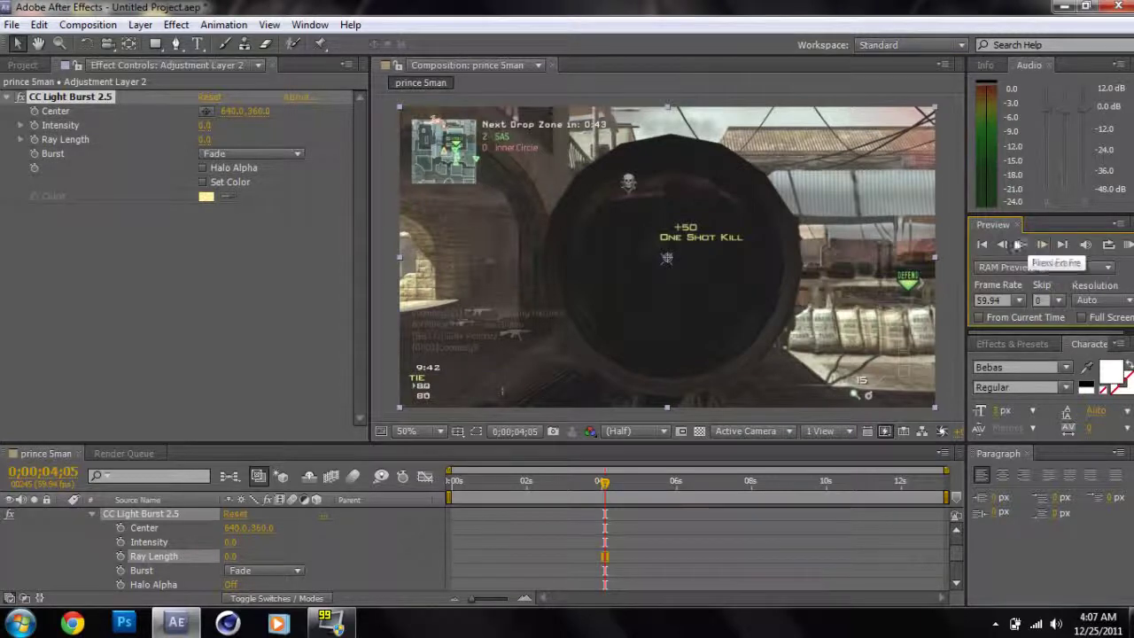
pyautogui.click(1004, 246)
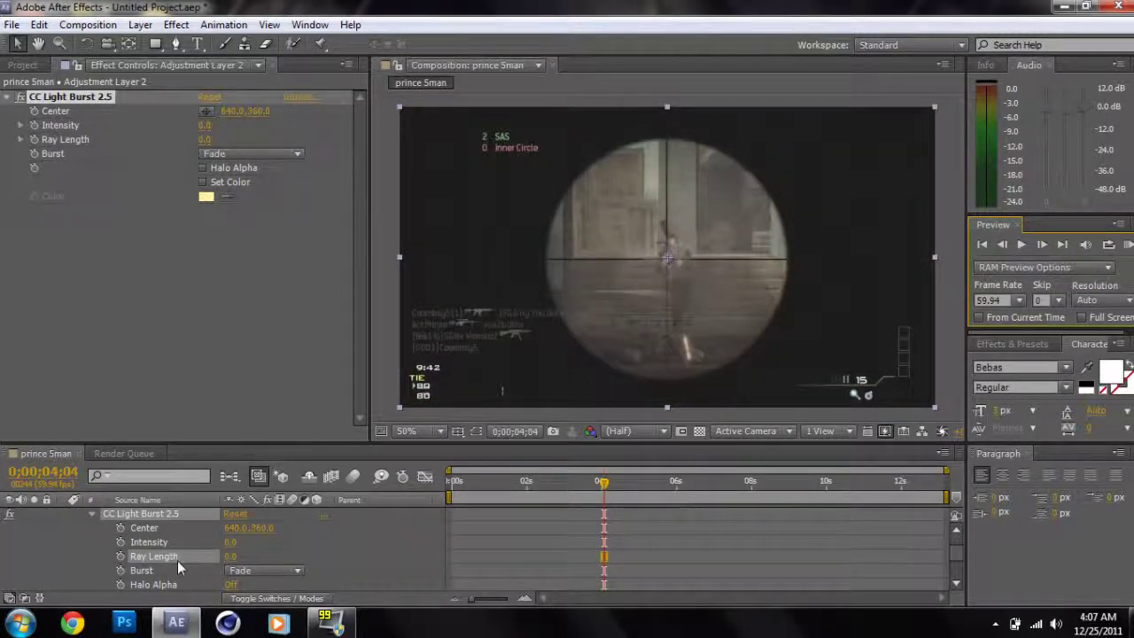
pyautogui.click(121, 543)
pyautogui.click(121, 556)
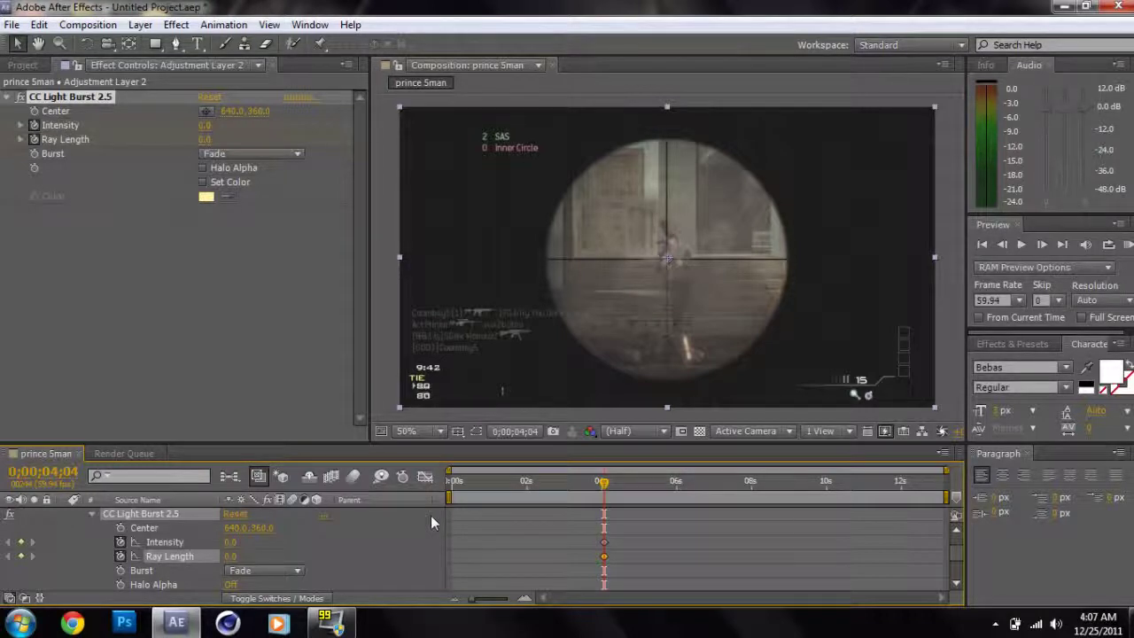
pyautogui.click(1042, 246)
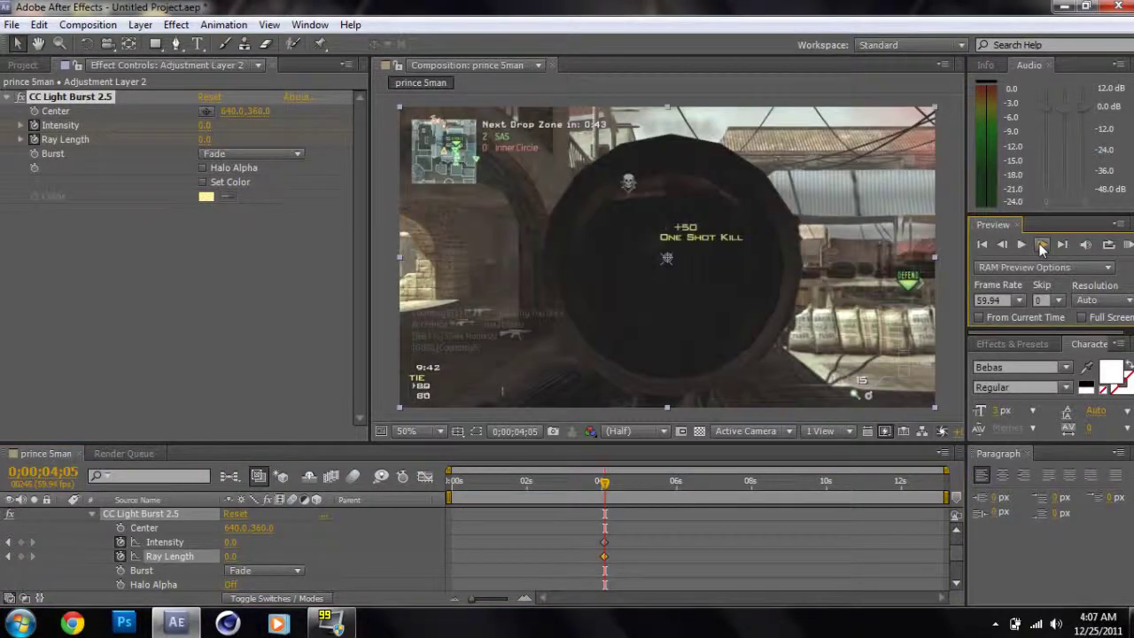
pyautogui.click(231, 541)
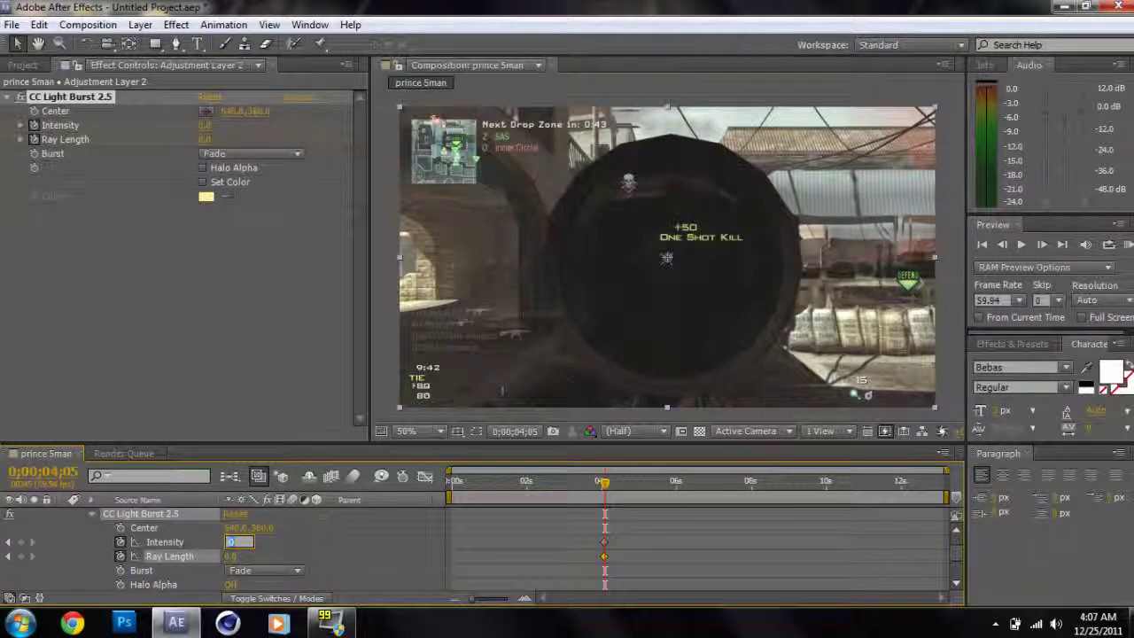
# Step: Key Intensity to 100.0 and Ray Length to 50.0 at 0;00;04;05
pyautogui.write('100')
pyautogui.press('Tab')
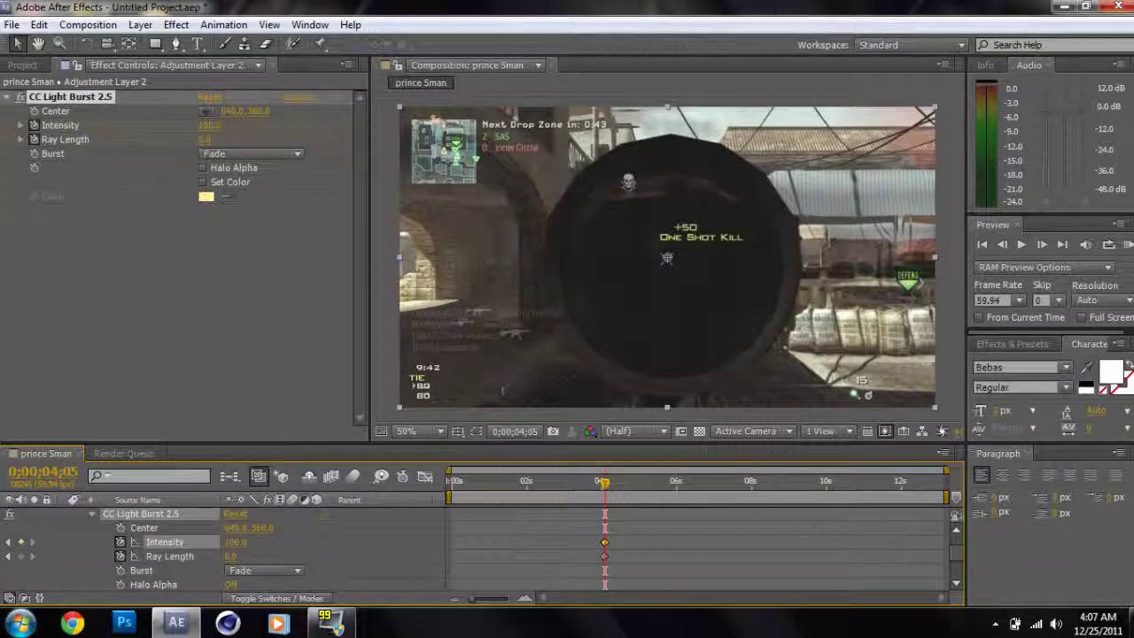
pyautogui.write('50')
pyautogui.press('Return')
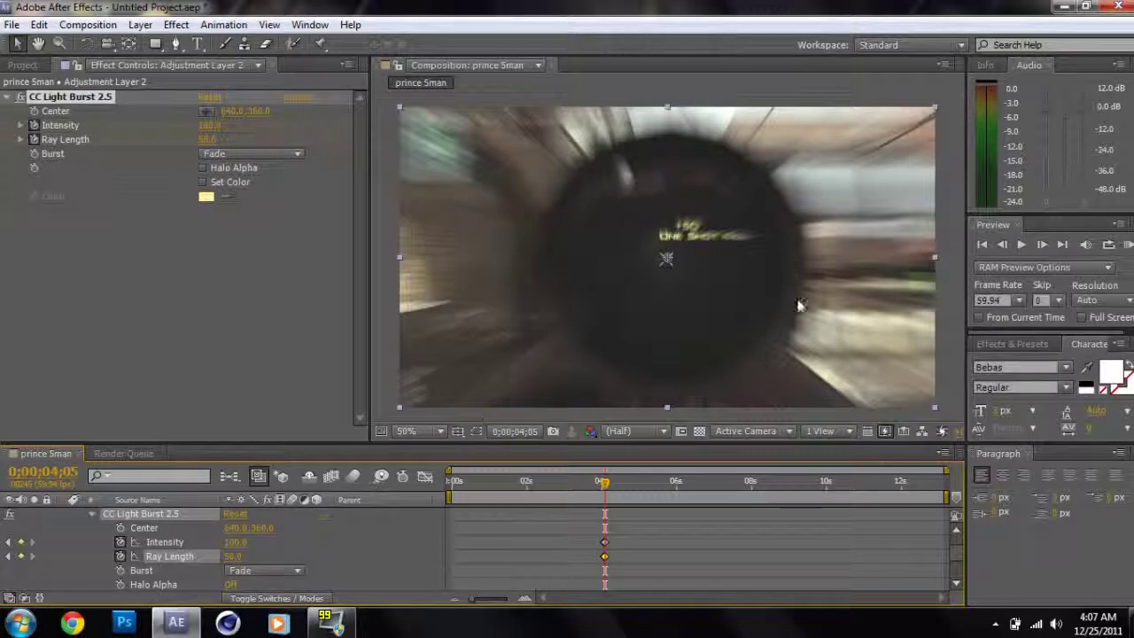
# Step: Compare the frames before and at the burst, then move the playhead to 0;00;04;39
pyautogui.click(1004, 245)
pyautogui.click(1004, 246)
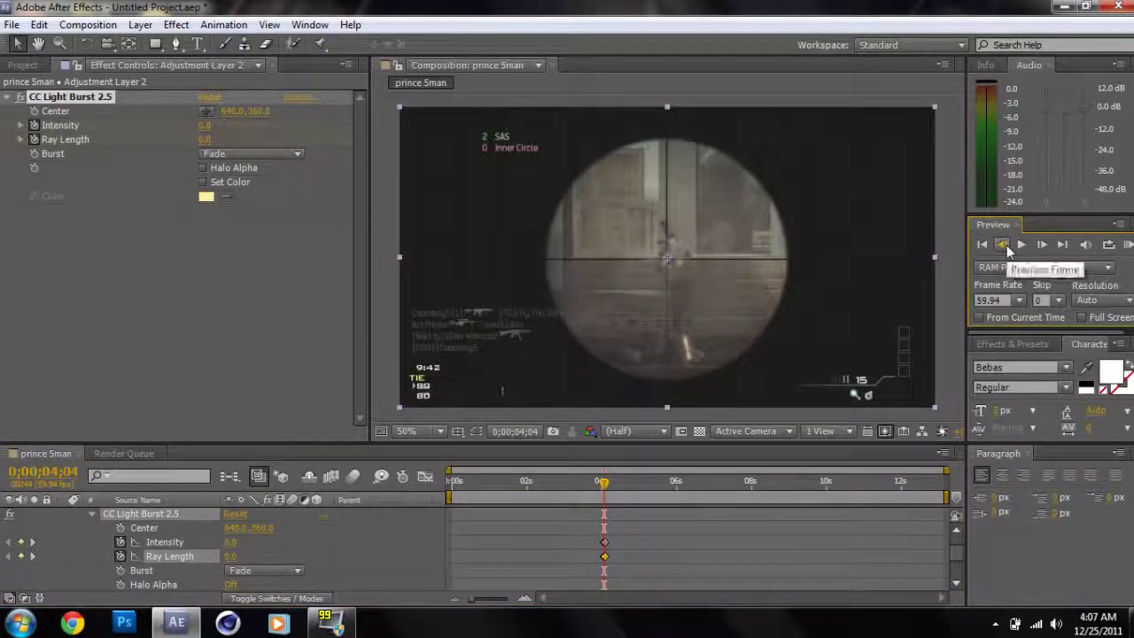
pyautogui.click(1043, 246)
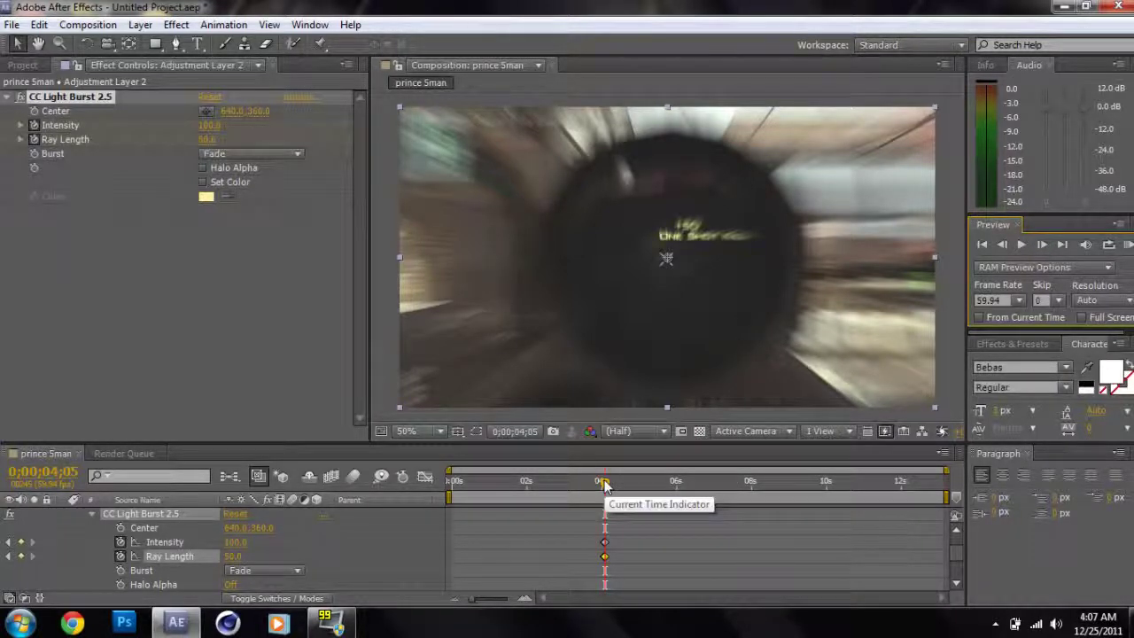
pyautogui.moveTo(604, 483); pyautogui.dragTo(627, 486)
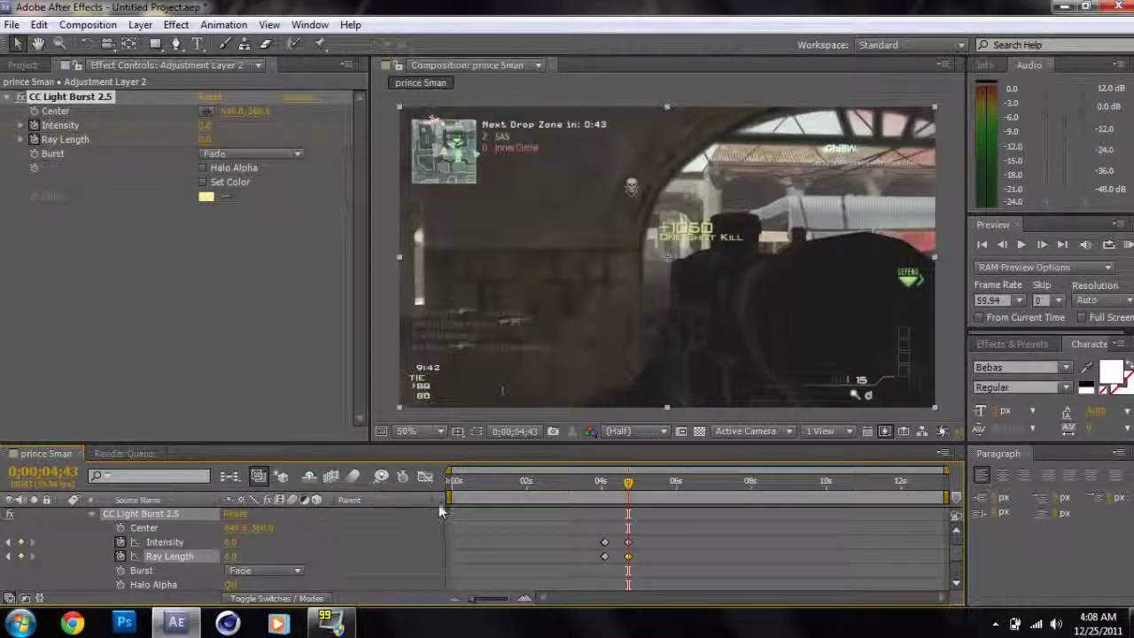
# Step: Start the work area around 4 seconds and RAM-preview the light burst
pyautogui.moveTo(450, 496); pyautogui.dragTo(603, 496)
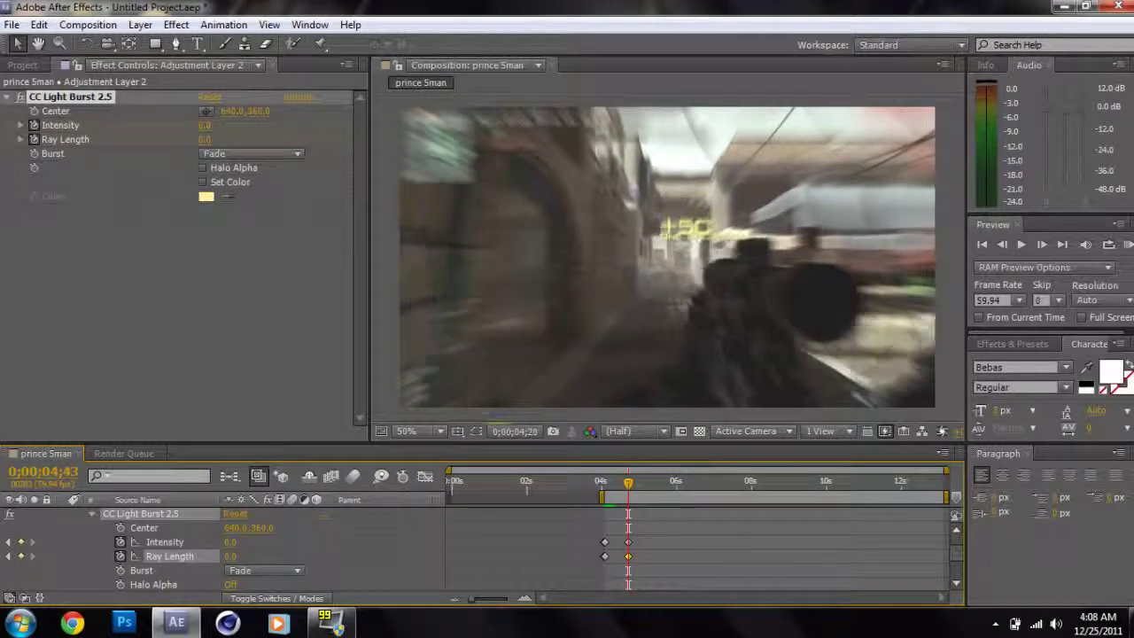
pyautogui.click(609, 460)
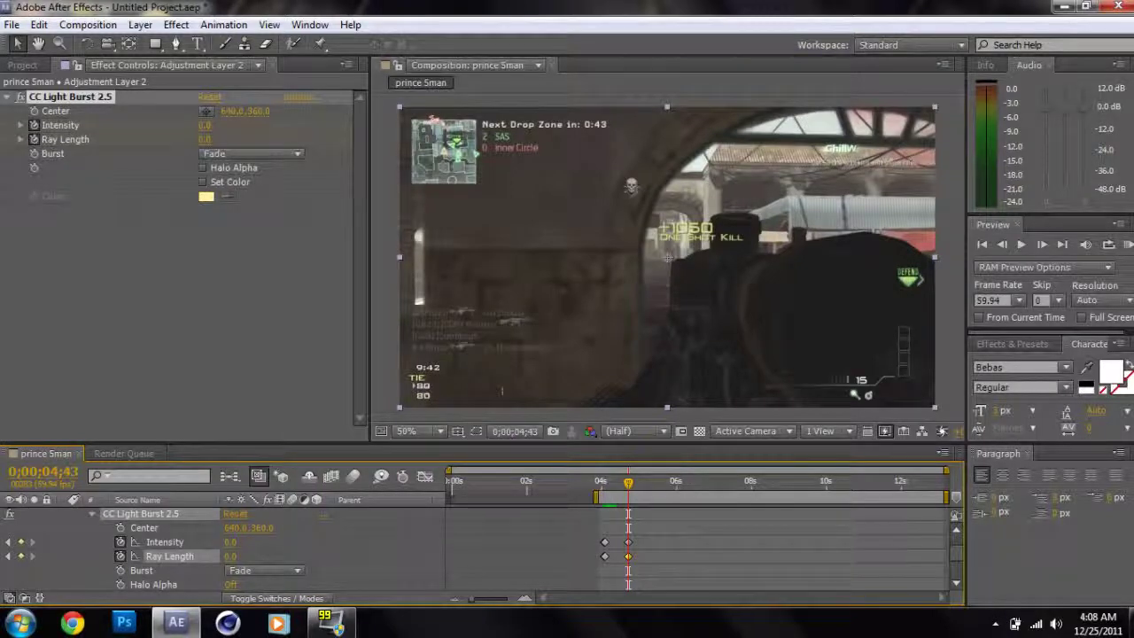
pyautogui.press('KP_0')
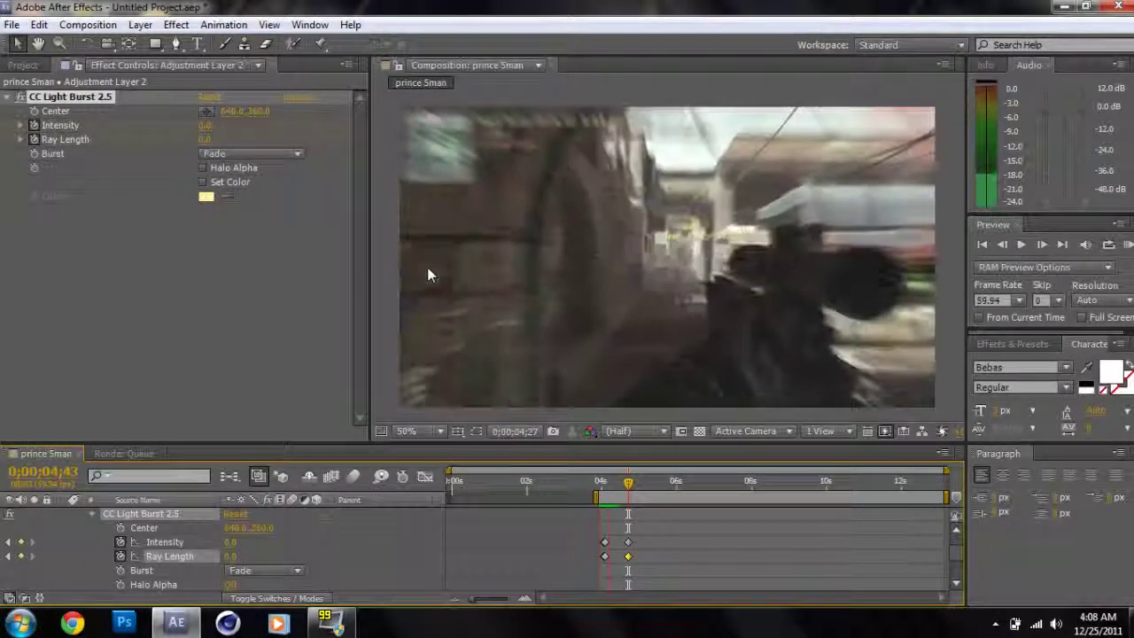
pyautogui.press('space')
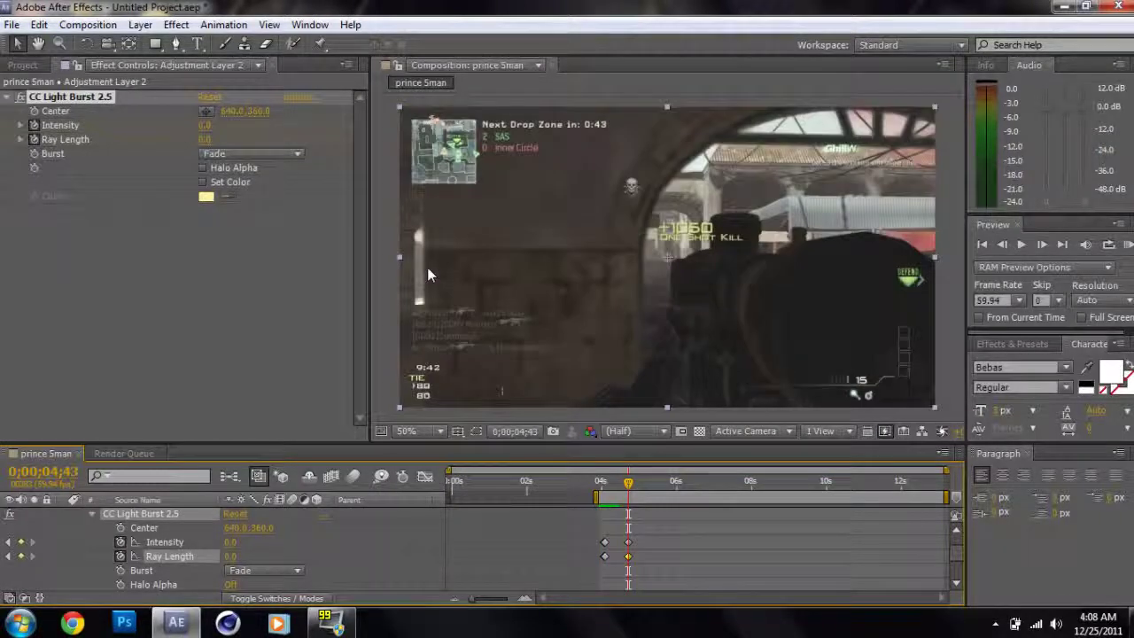